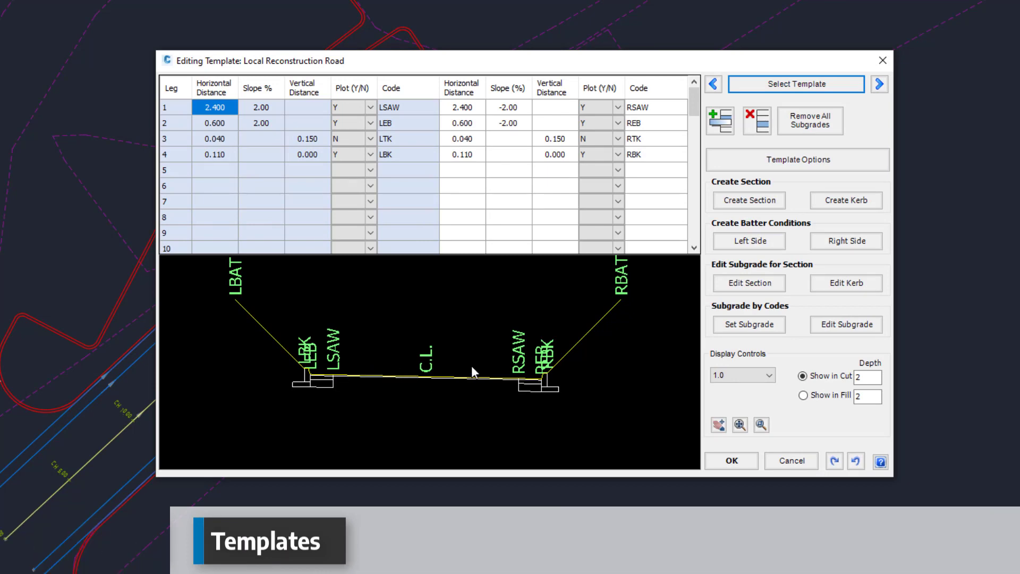
{"action": "left_click", "coordinate": [333, 373]}
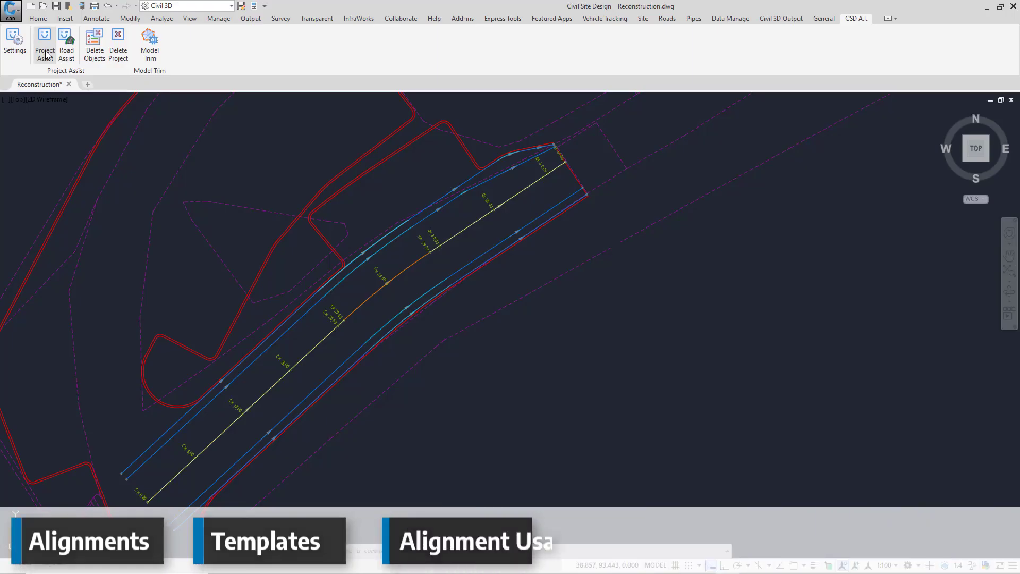
Run Project Assist and confirm the predicted usage types for the sawcut, widening and road alignments.
{"action": "left_click", "coordinate": [45, 53]}
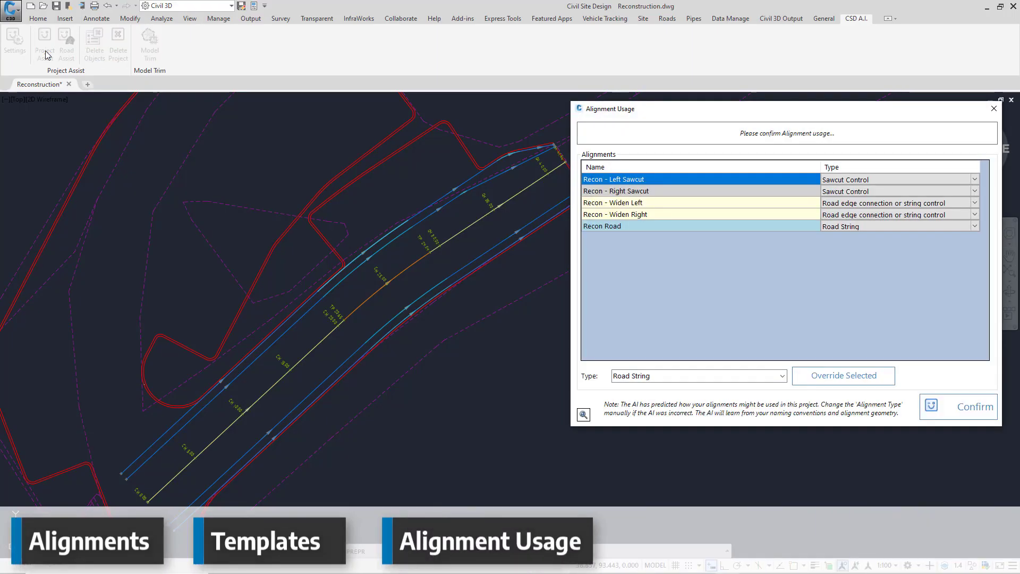
{"action": "mouse_move", "coordinate": [802, 231]}
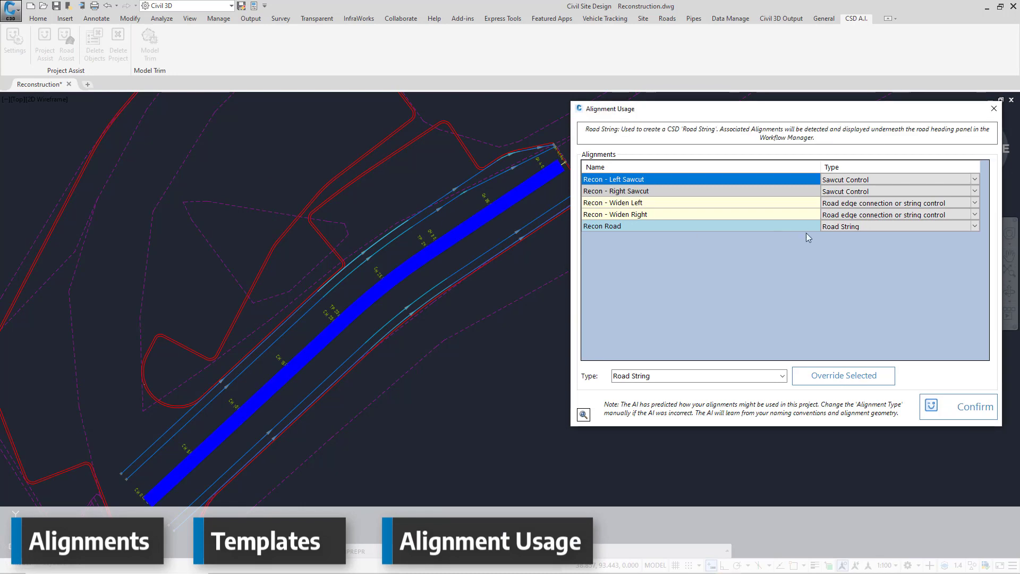
{"action": "mouse_move", "coordinate": [656, 178]}
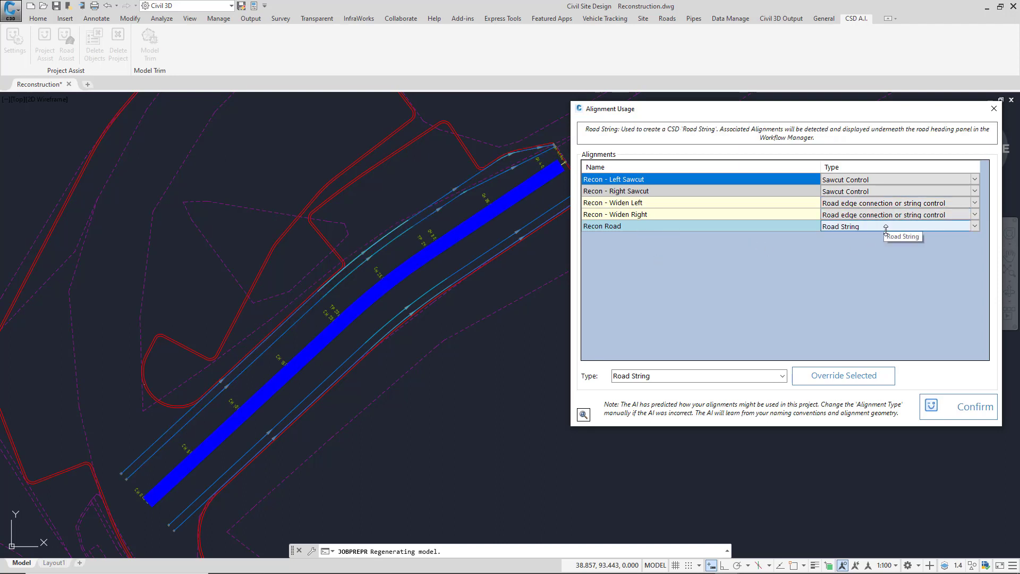
{"action": "left_click", "coordinate": [953, 409]}
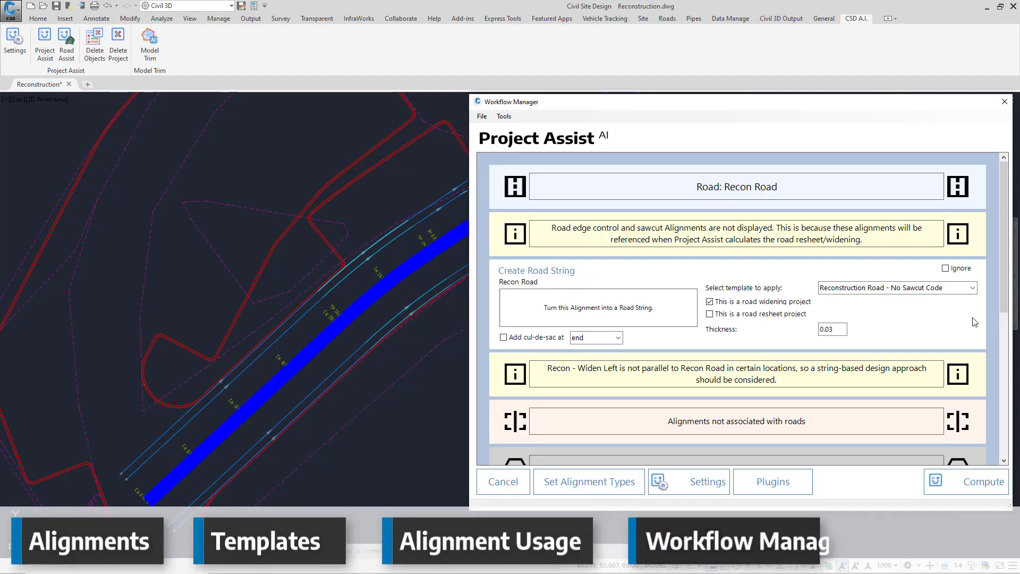
Apply the Reconstruction Road template to the Recon Road string and turn off the road widening project option.
{"action": "scroll", "coordinate": [1006, 226], "scroll_direction": "down", "scroll_amount": 1}
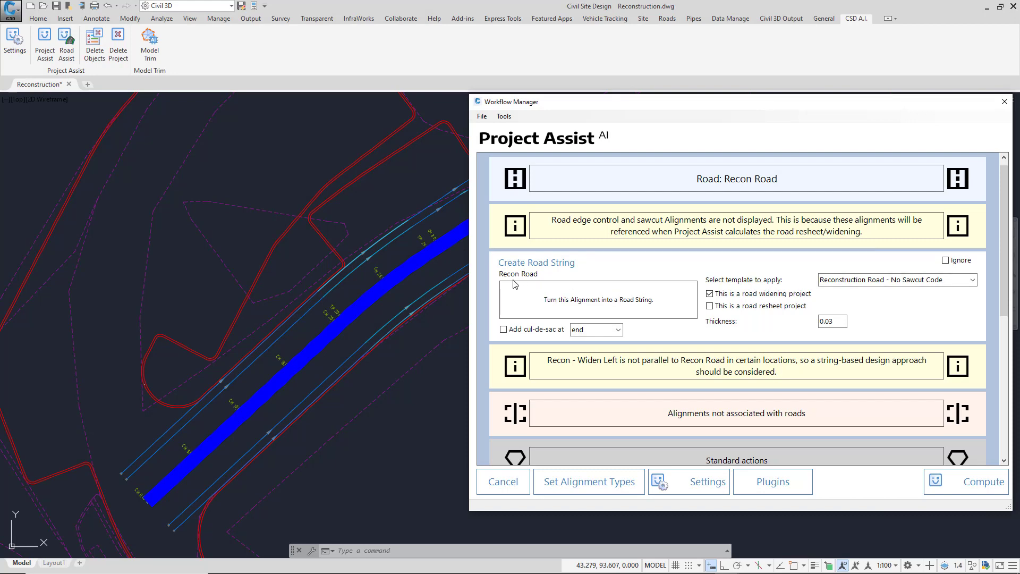
{"action": "left_click", "coordinate": [896, 280]}
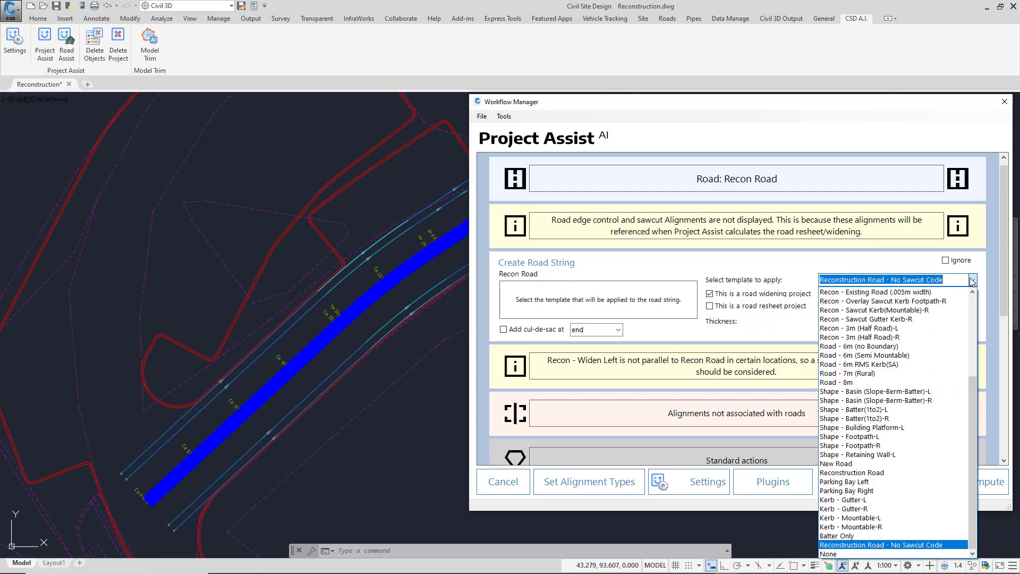
{"action": "left_click", "coordinate": [872, 473]}
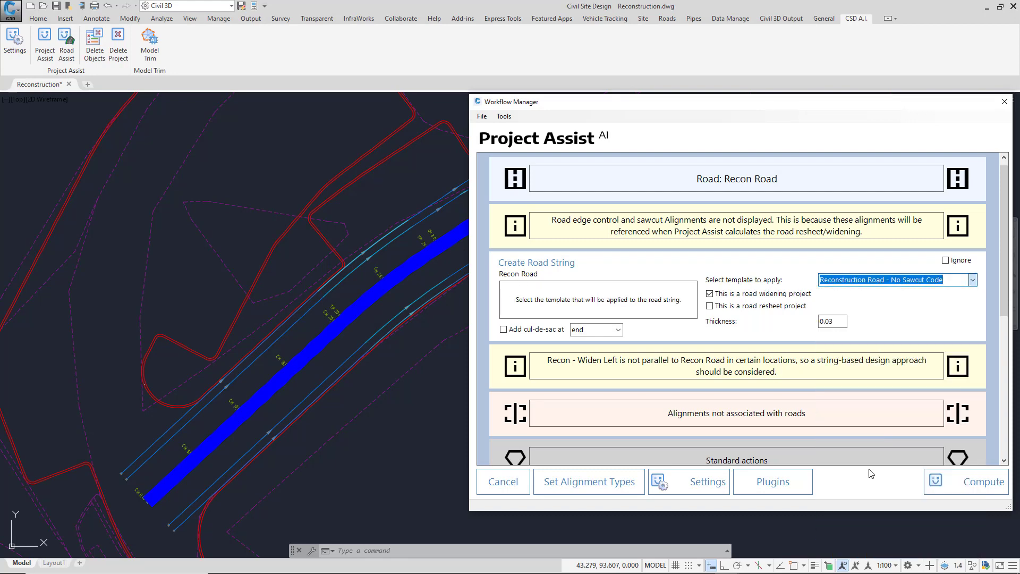
{"action": "left_click", "coordinate": [711, 294]}
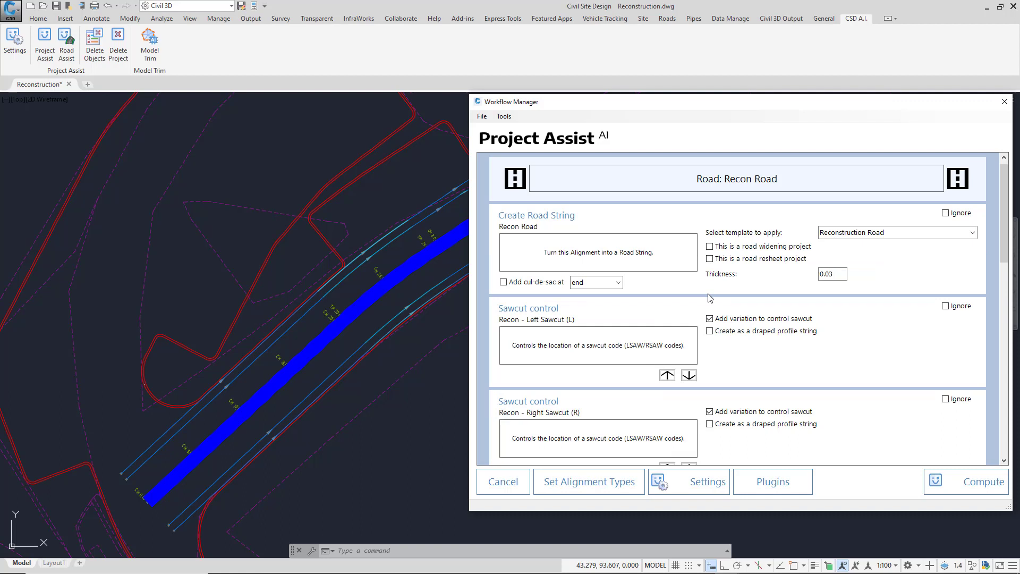
Review the sawcut and road edge control options for Recon Road and compute the project.
{"action": "scroll", "coordinate": [661, 241], "scroll_direction": "down", "scroll_amount": 3}
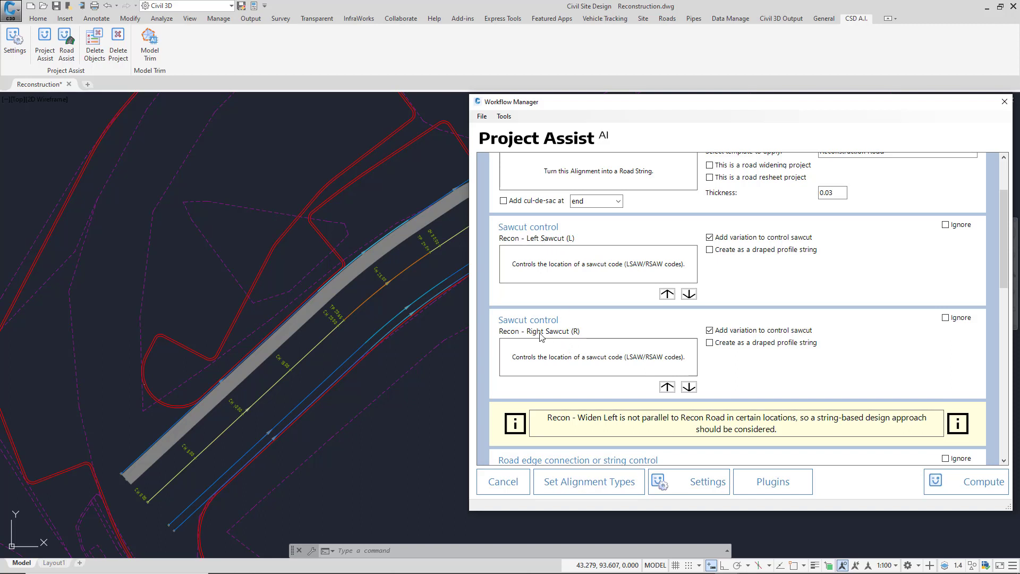
{"action": "mouse_move", "coordinate": [746, 242]}
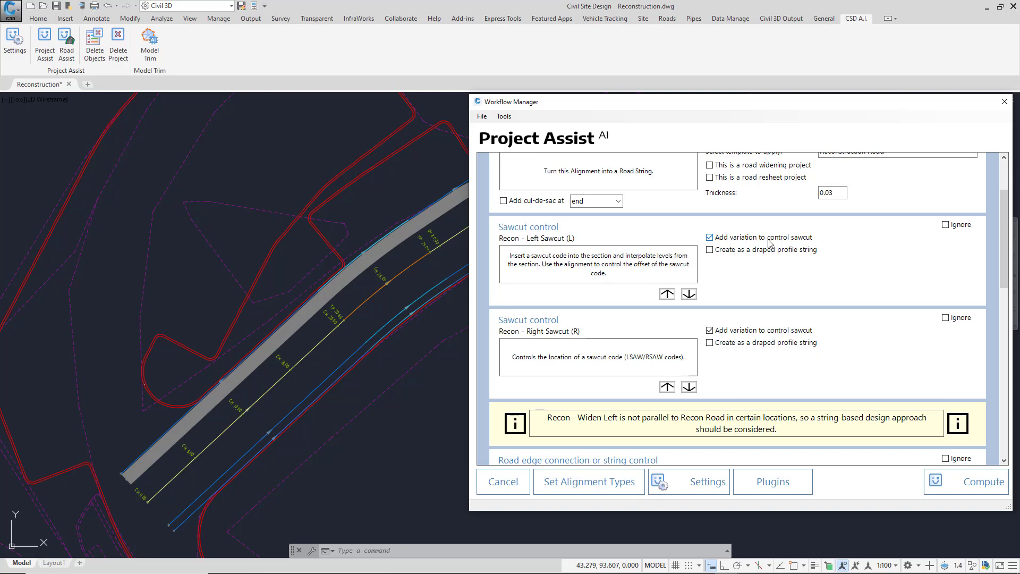
{"action": "left_click_drag", "start_coordinate": [1008, 228], "coordinate": [1007, 310]}
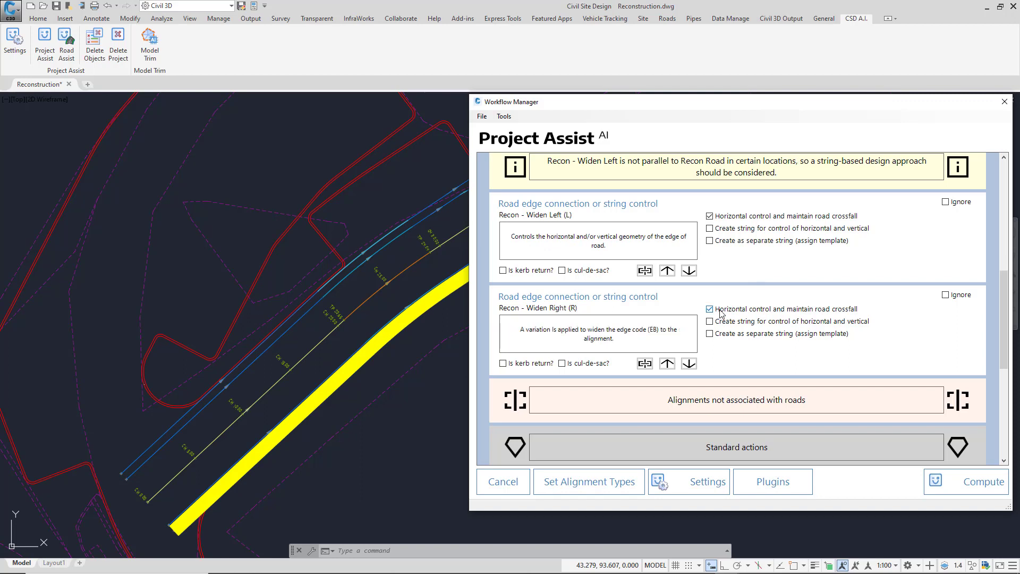
{"action": "left_click", "coordinate": [968, 482]}
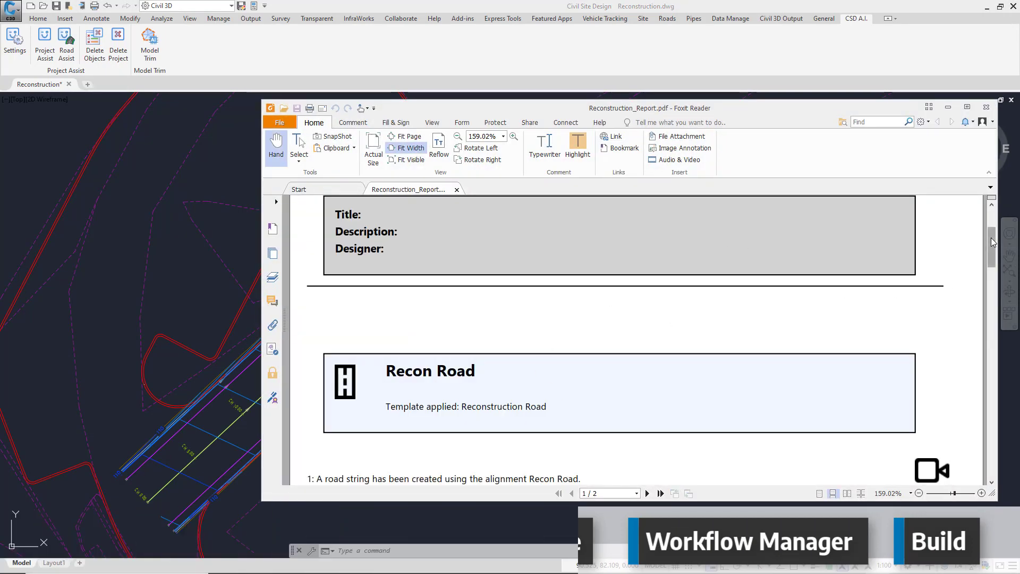
Read through the generated Reconstruction_Report.pdf to its second page and close it.
{"action": "left_click_drag", "start_coordinate": [990, 237], "coordinate": [995, 260]}
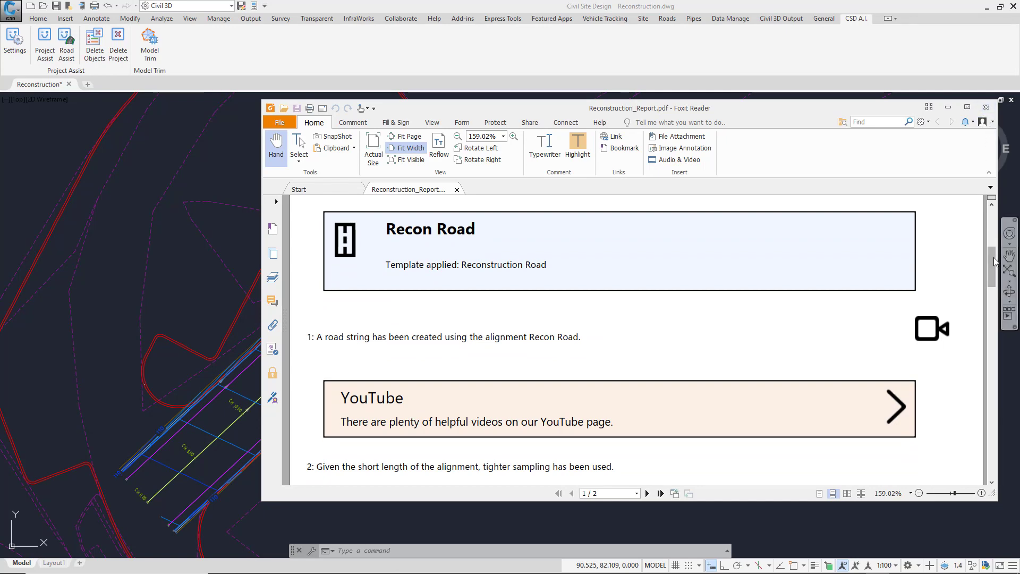
{"action": "left_click_drag", "start_coordinate": [990, 263], "coordinate": [991, 357]}
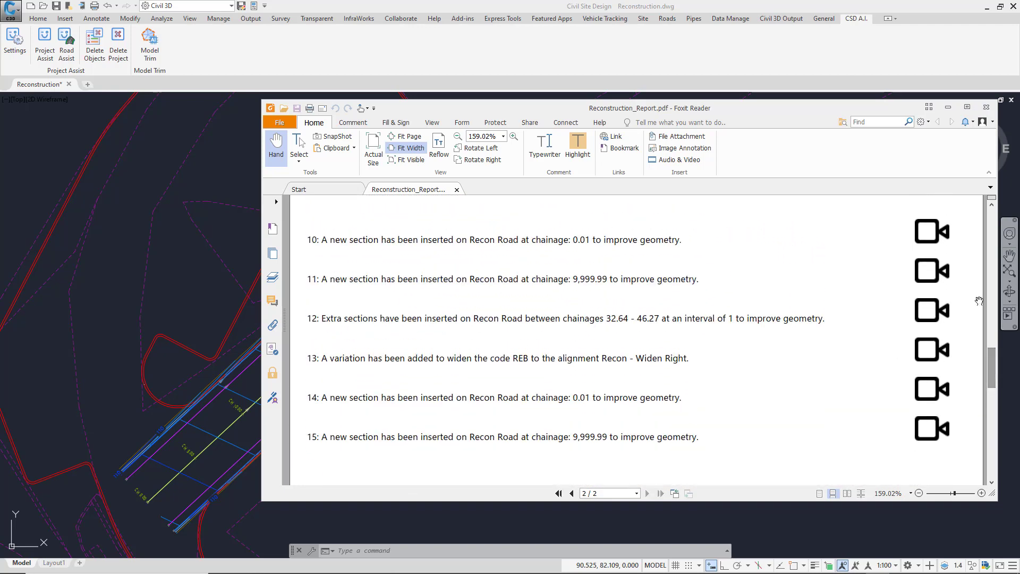
{"action": "left_click", "coordinate": [987, 108]}
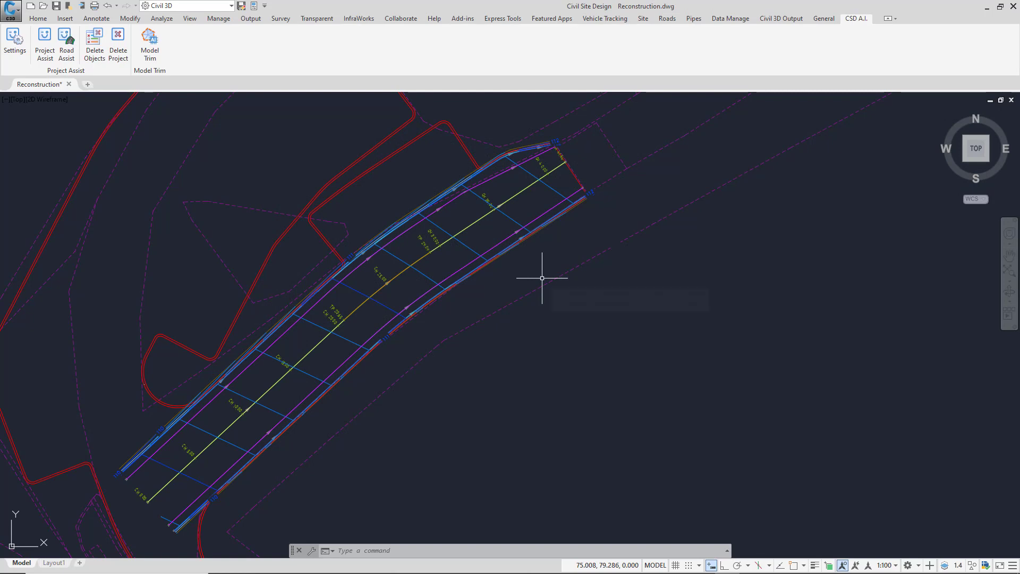
Open the design data form for the Recon Road alignment and display its applied template entry.
{"action": "left_click", "coordinate": [668, 18]}
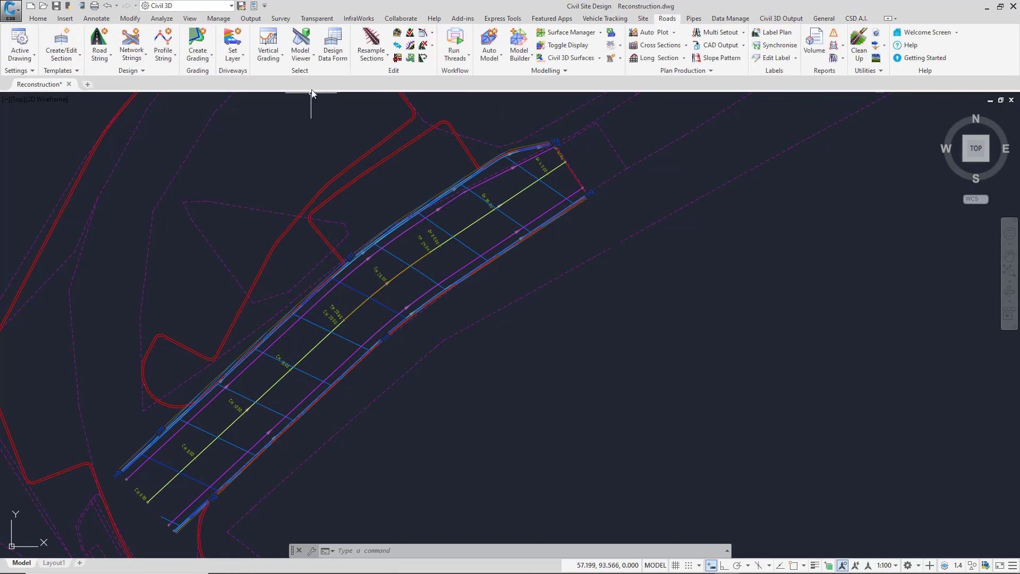
{"action": "left_click", "coordinate": [333, 49]}
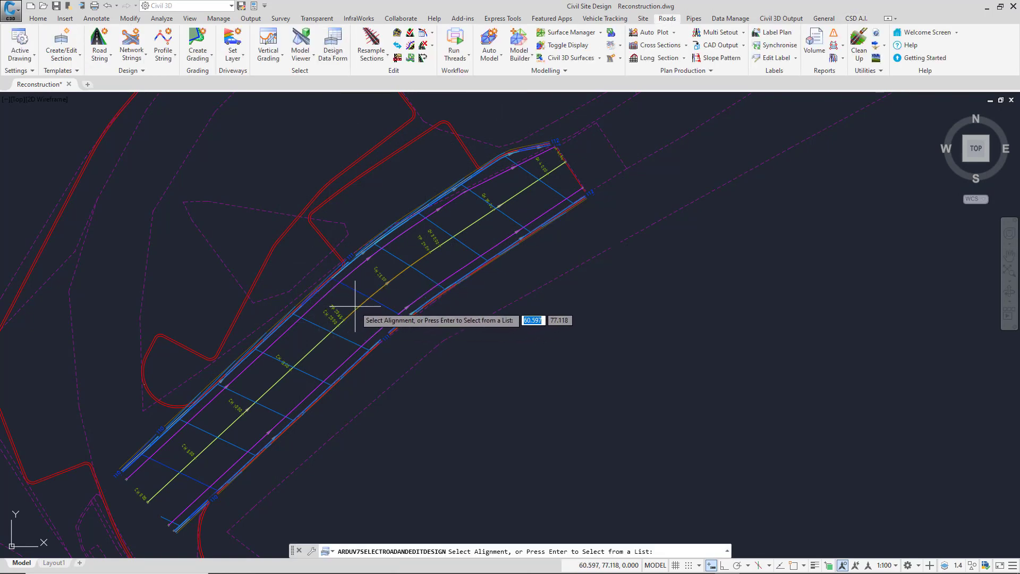
{"action": "key", "text": "Return"}
{"action": "left_click", "coordinate": [354, 328]}
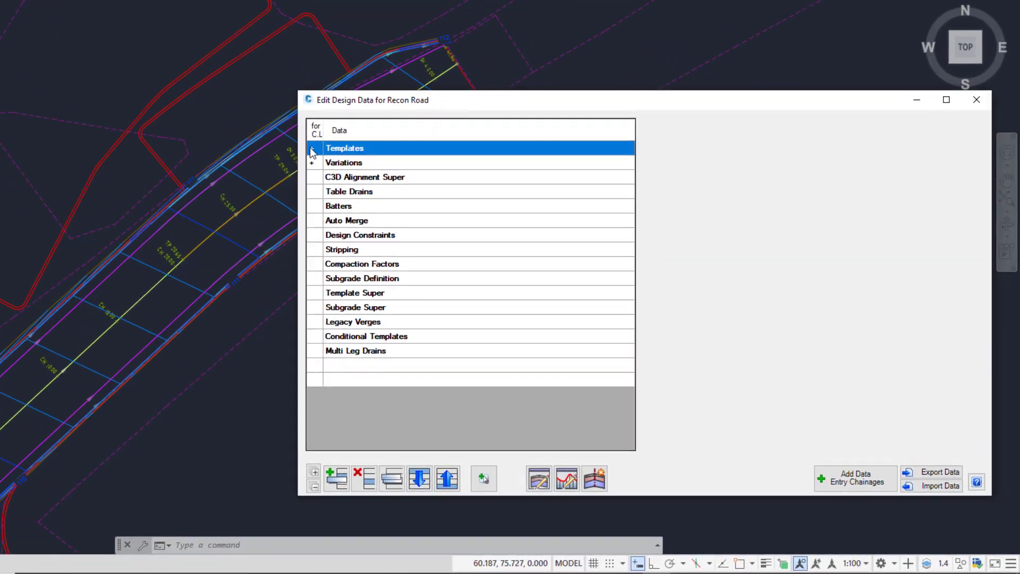
{"action": "left_click", "coordinate": [311, 149]}
{"action": "left_click", "coordinate": [509, 161]}
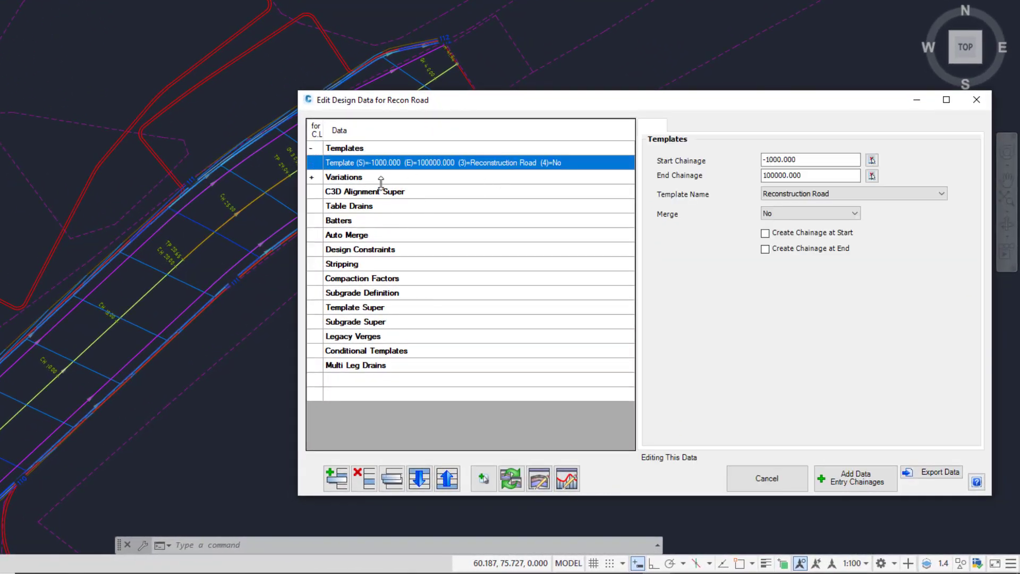
Expand the Recon Road variations and examine the LSAW, RSAW, LEB and REB alignment entries one by one.
{"action": "left_click", "coordinate": [312, 177]}
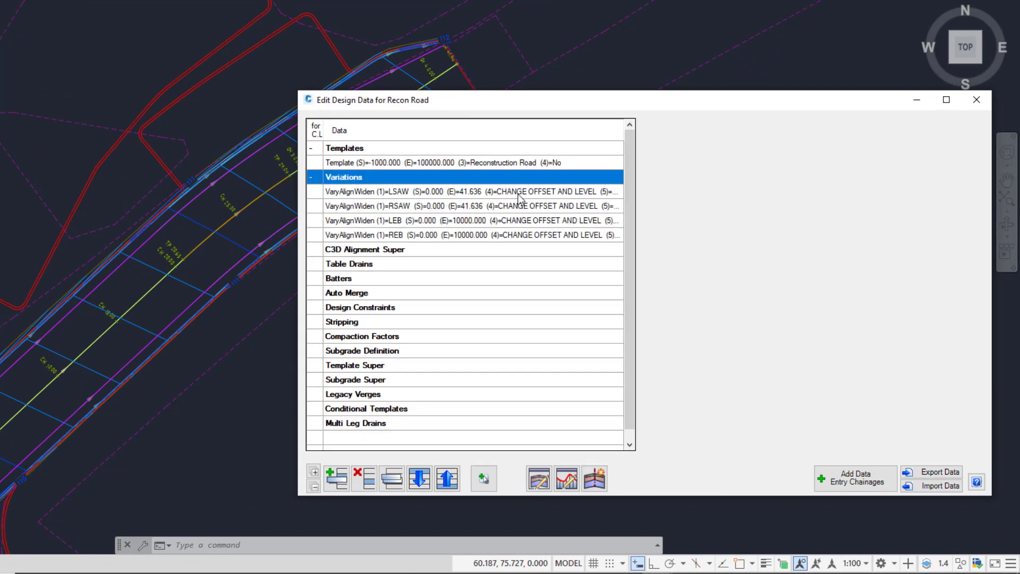
{"action": "left_click", "coordinate": [520, 192]}
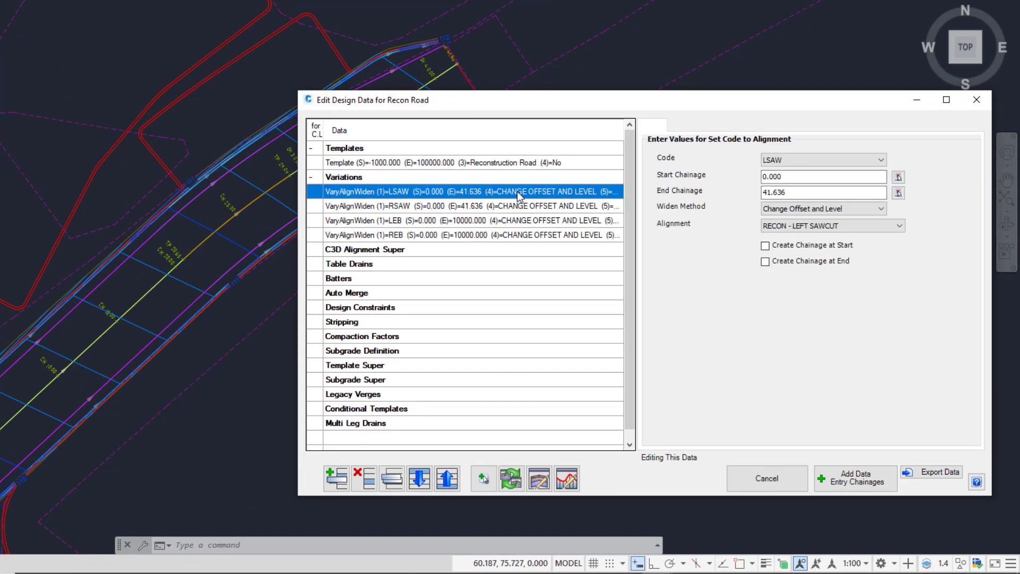
{"action": "left_click", "coordinate": [423, 207]}
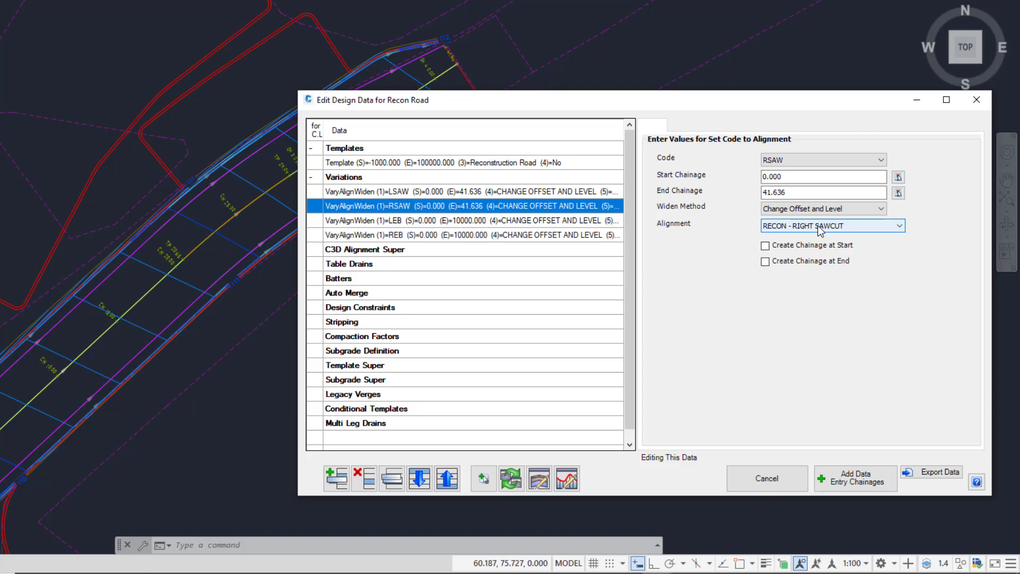
{"action": "left_click", "coordinate": [414, 221]}
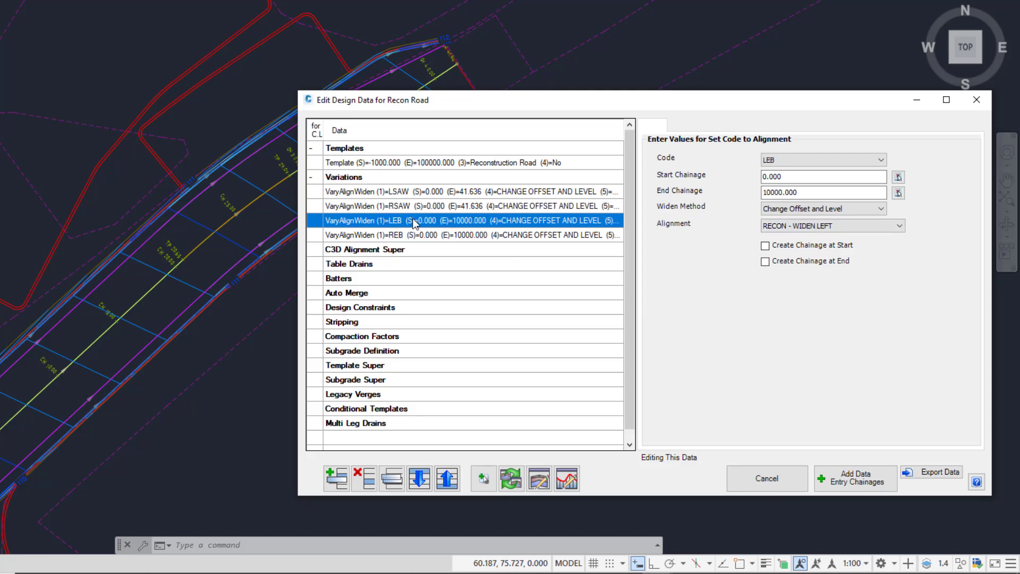
{"action": "left_click", "coordinate": [403, 235]}
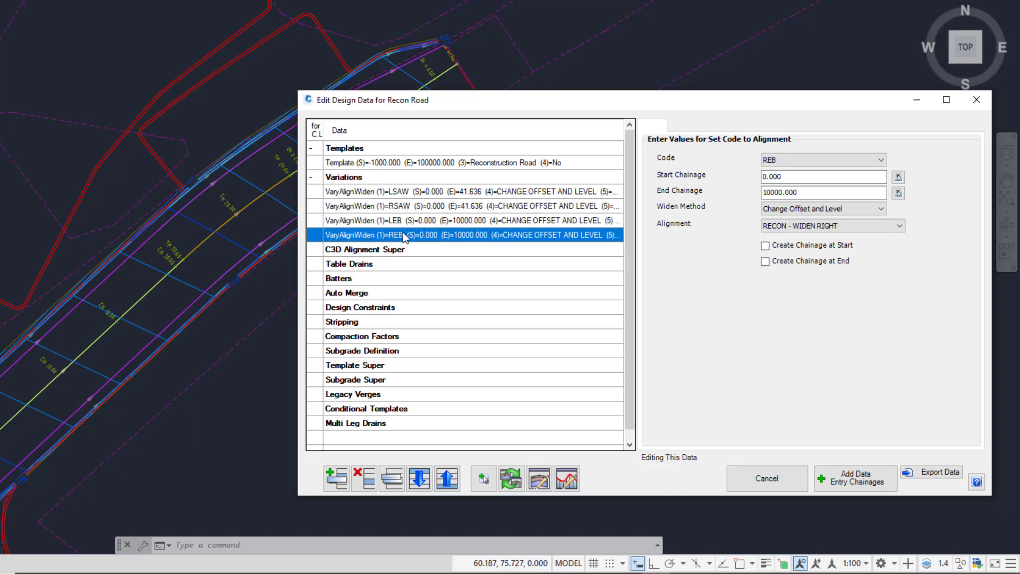
Open the cross section viewer for Recon Road beside the design data form and inspect the road section closely.
{"action": "left_click", "coordinate": [544, 488]}
{"action": "left_click_drag", "start_coordinate": [566, 104], "coordinate": [565, 119]}
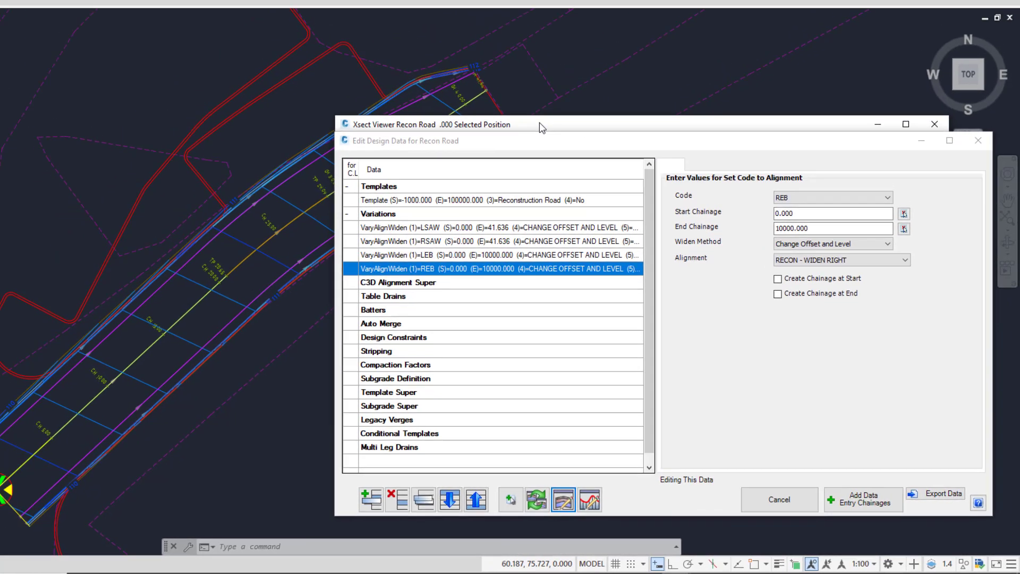
{"action": "left_click_drag", "start_coordinate": [514, 100], "coordinate": [1, 1]}
{"action": "scroll", "coordinate": [132, 200], "scroll_direction": "up", "scroll_amount": 2}
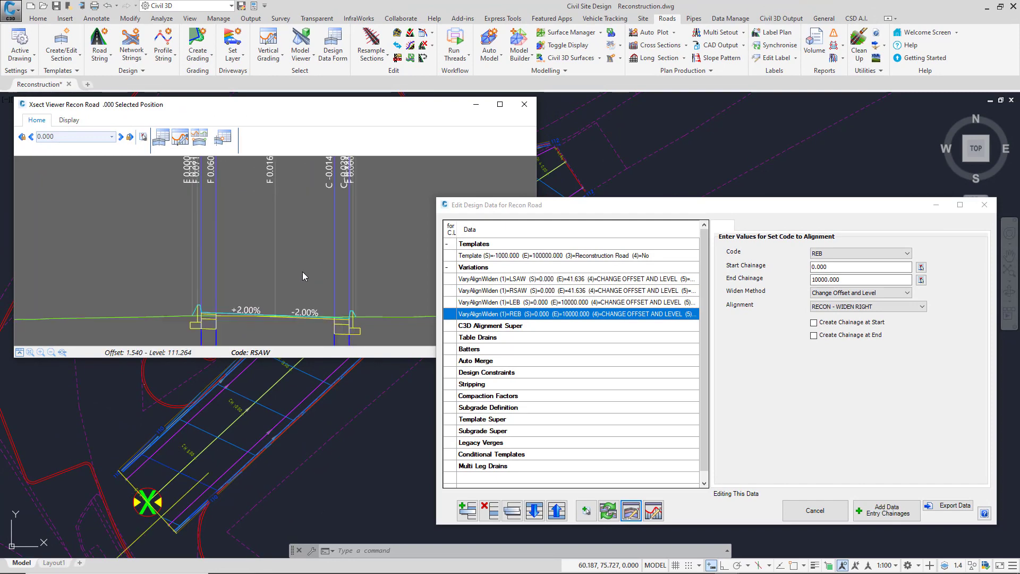
{"action": "scroll", "coordinate": [302, 276], "scroll_direction": "up", "scroll_amount": 2}
{"action": "middle_click_drag", "start_coordinate": [331, 257], "coordinate": [265, 321]}
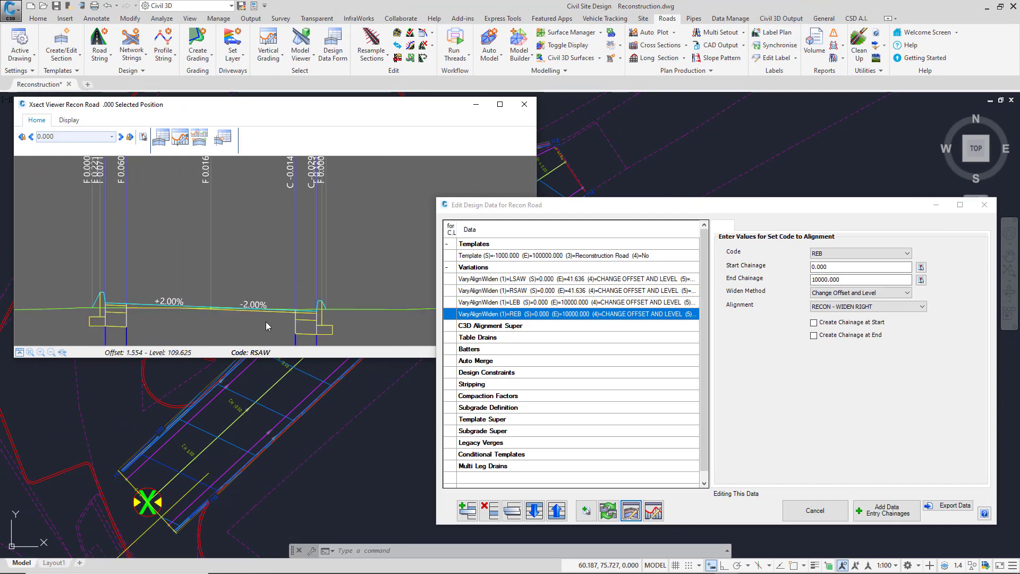
Inspect the default display objects for the cross section view and leave the list without saving.
{"action": "left_click", "coordinate": [69, 122]}
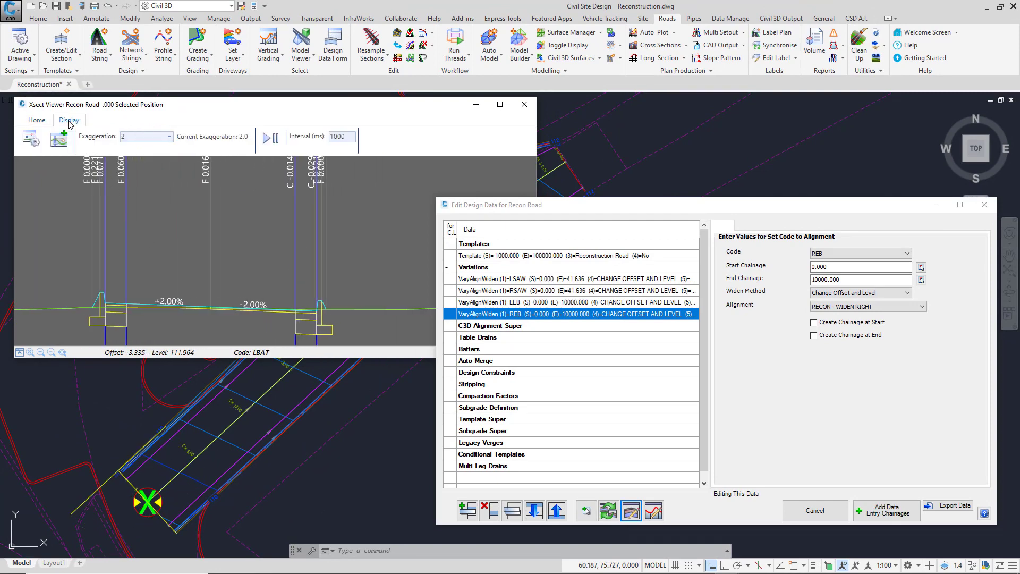
{"action": "left_click", "coordinate": [60, 139]}
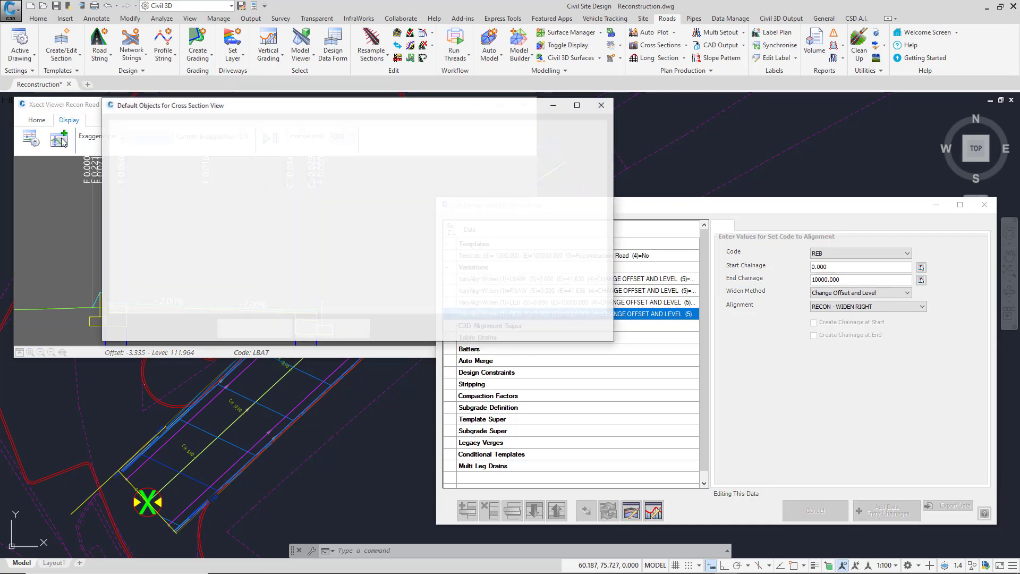
{"action": "left_click", "coordinate": [144, 155]}
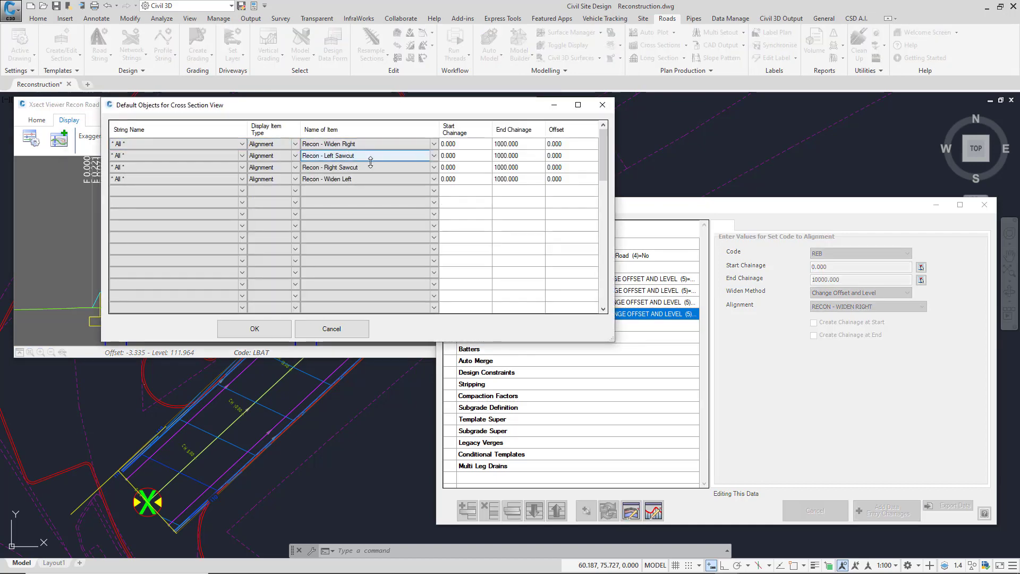
{"action": "left_click", "coordinate": [370, 190]}
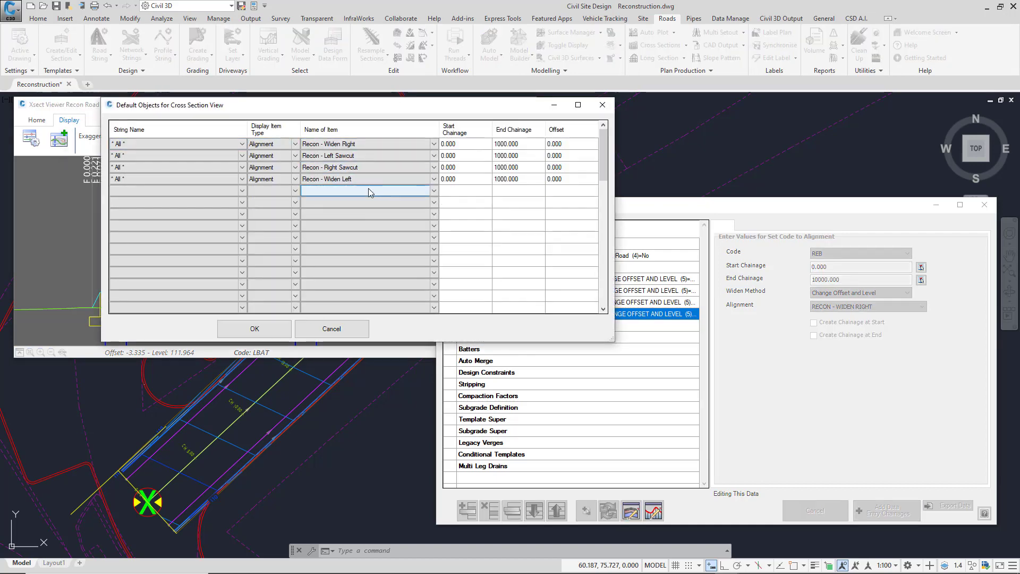
{"action": "left_click", "coordinate": [340, 327]}
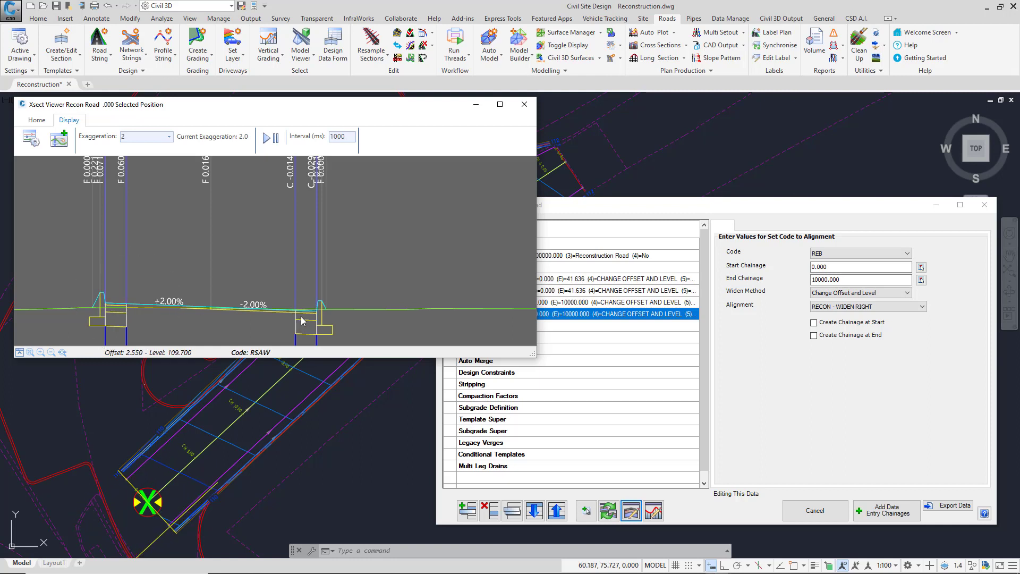
View the Recon Road centreline profile in the vertical grading editor, then close it and the cross section viewer.
{"action": "left_click", "coordinate": [36, 122]}
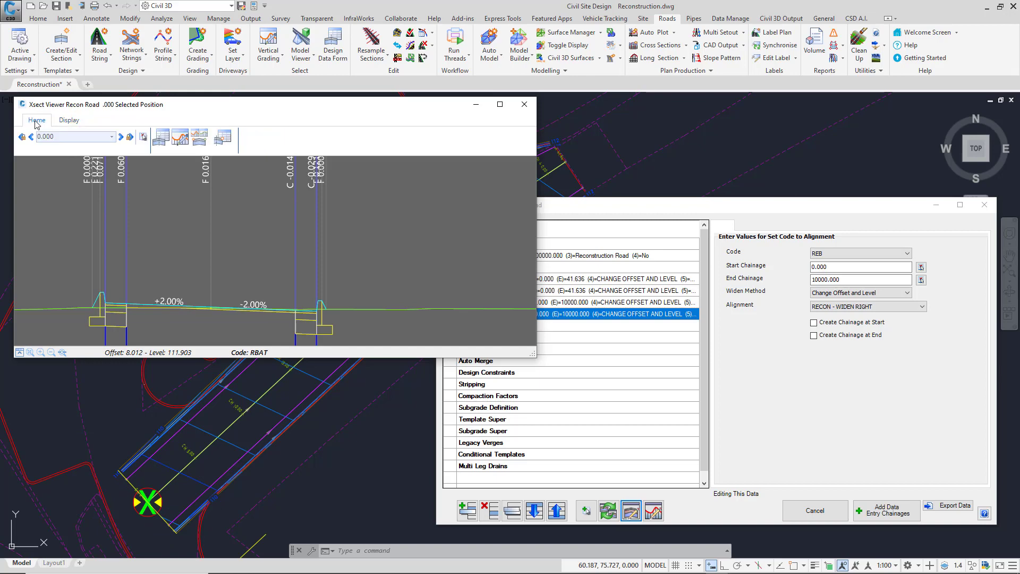
{"action": "left_click", "coordinate": [181, 138]}
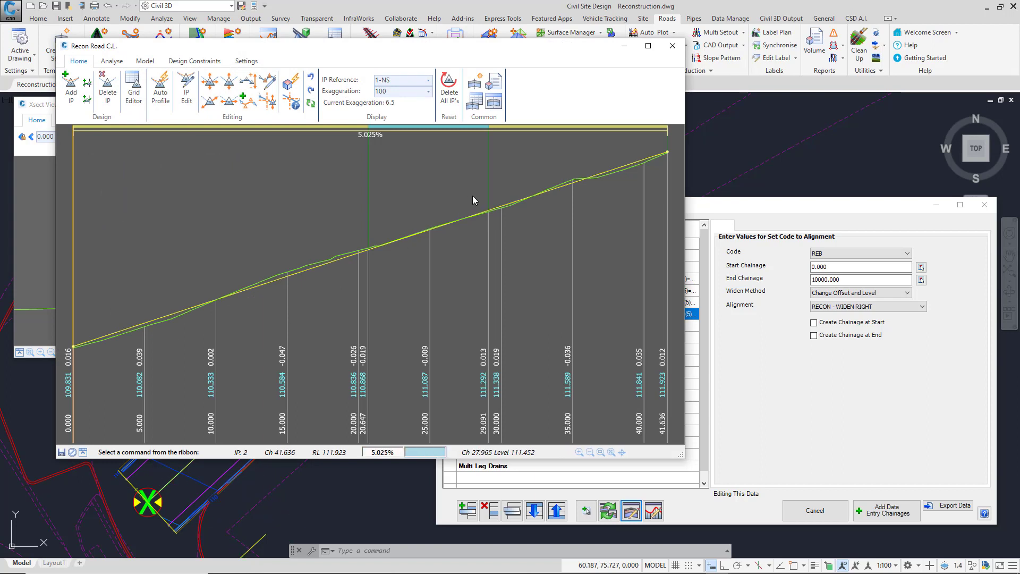
{"action": "left_click", "coordinate": [673, 46]}
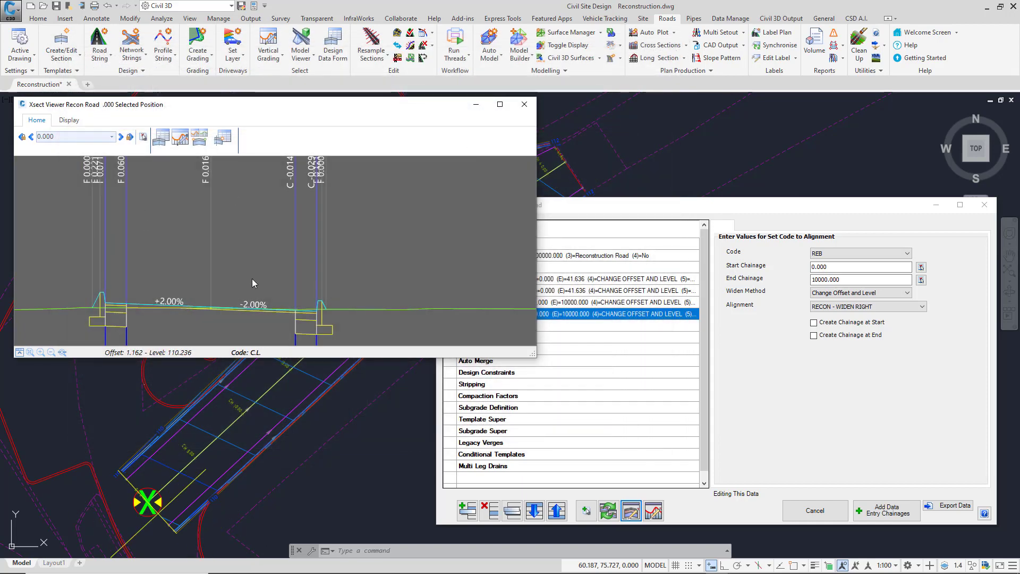
{"action": "left_click", "coordinate": [524, 104]}
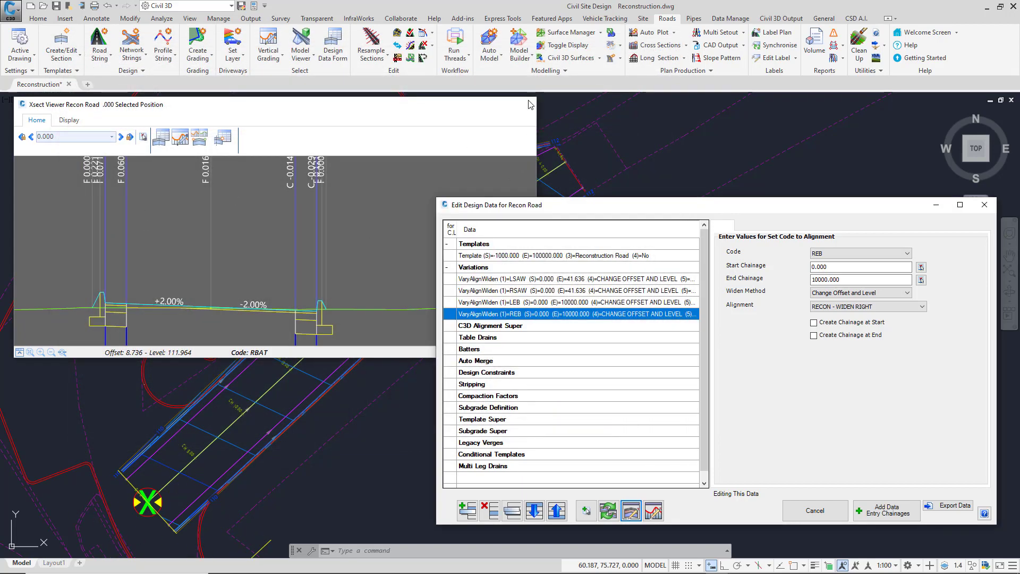